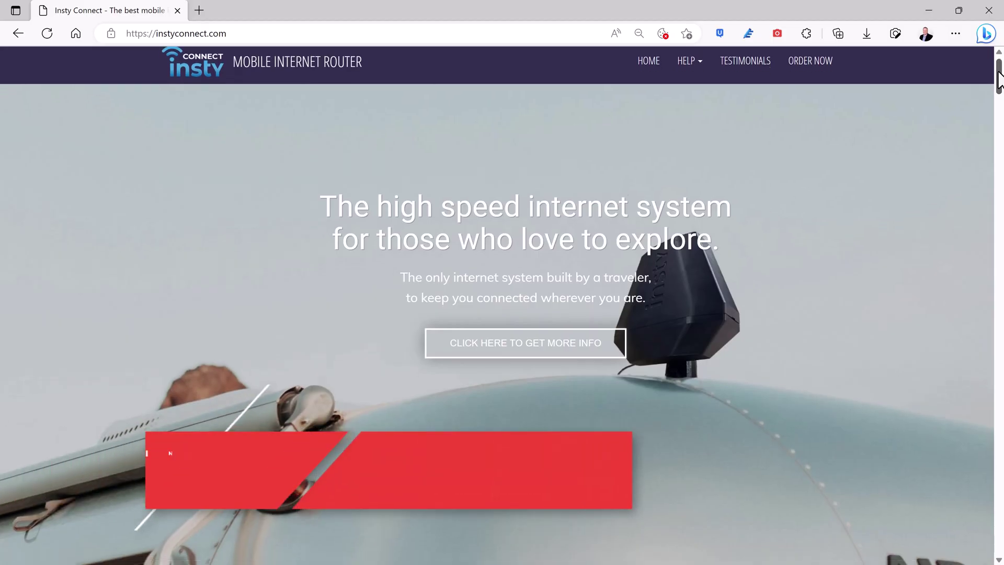
Scroll the instyconnect.com homepage to the Explorer 5G 'Cloud Wings' order section
left_click_drag(998, 78, 1000, 262)
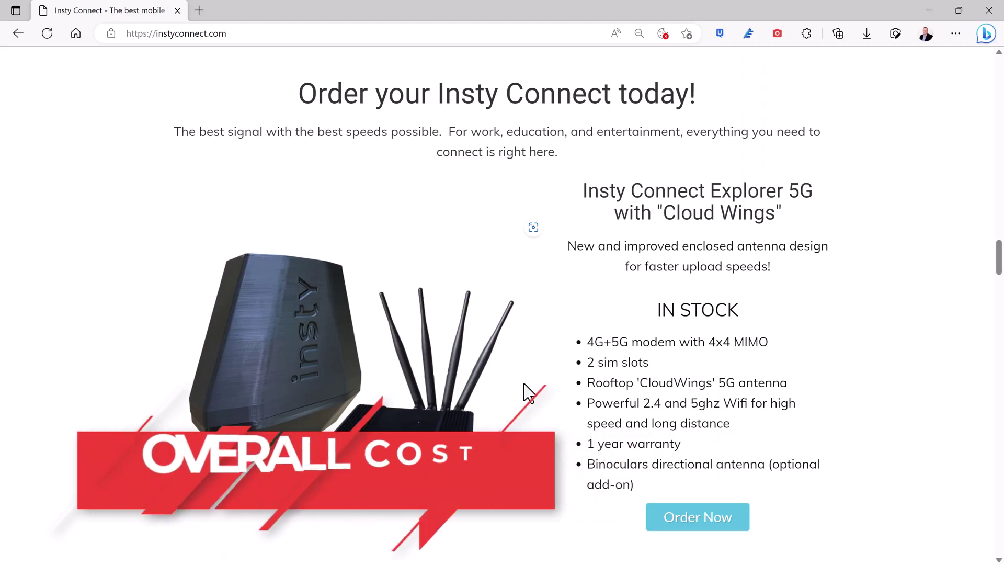
Start an Explorer 5G order and add the InstyLink Red Data Plan - 300 GB ($1193.00 total)
left_click(686, 521)
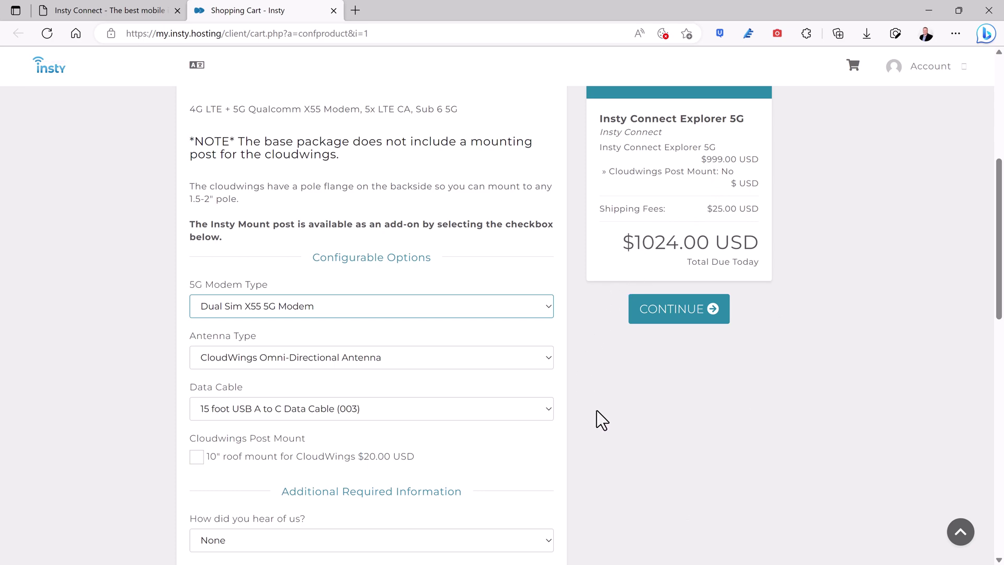
scroll(597, 413, "down", 9)
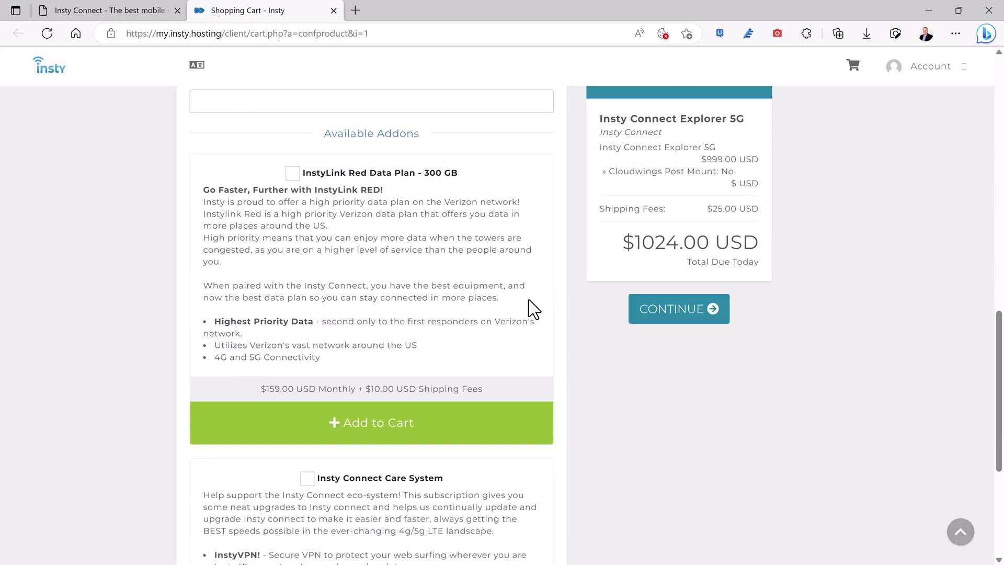
left_click(292, 173)
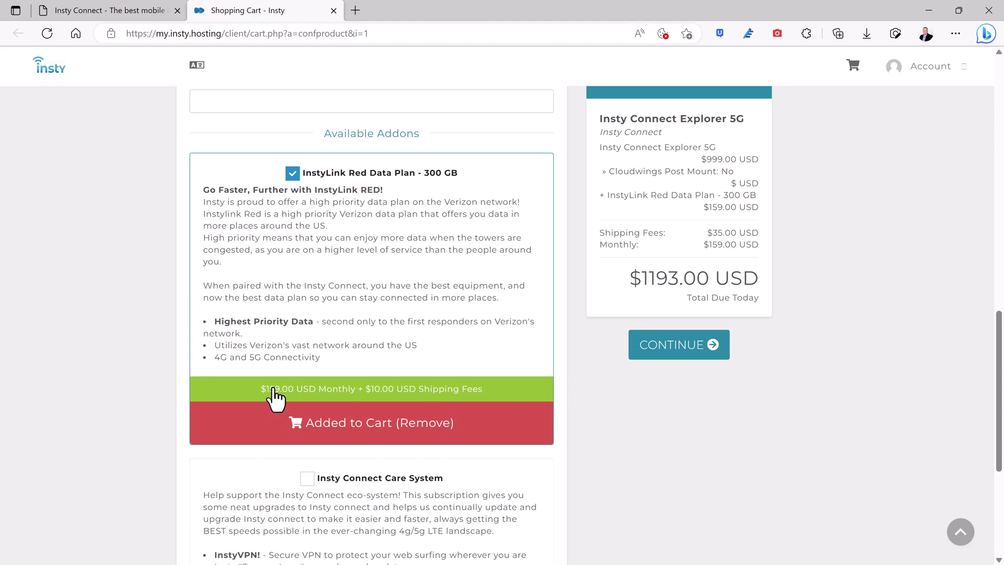
scroll(275, 400, "up", 9)
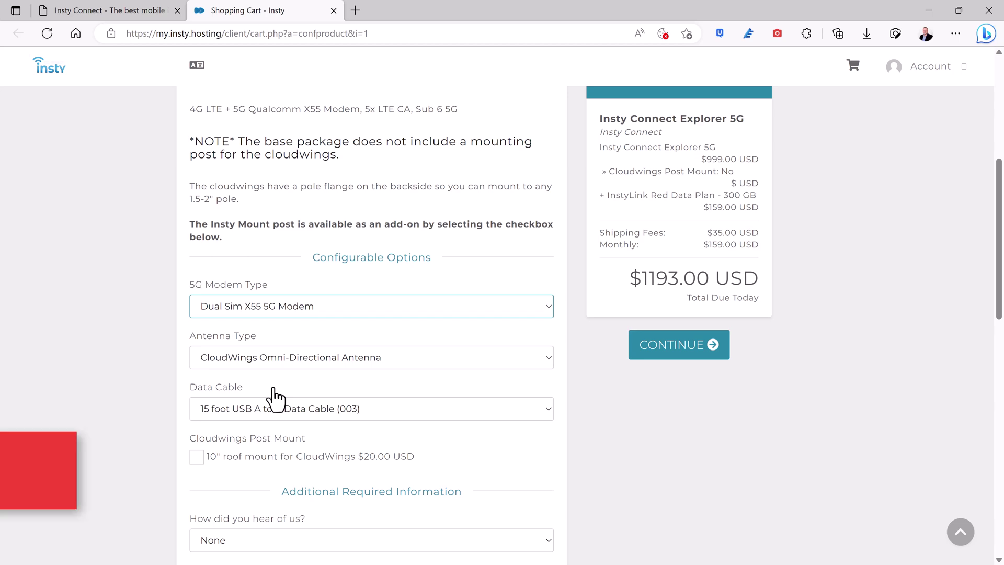
Upgrade to the Dual Sim X62 5g Modem ($200.00) and view Qualcomm's X62 product brief
left_click(548, 307)
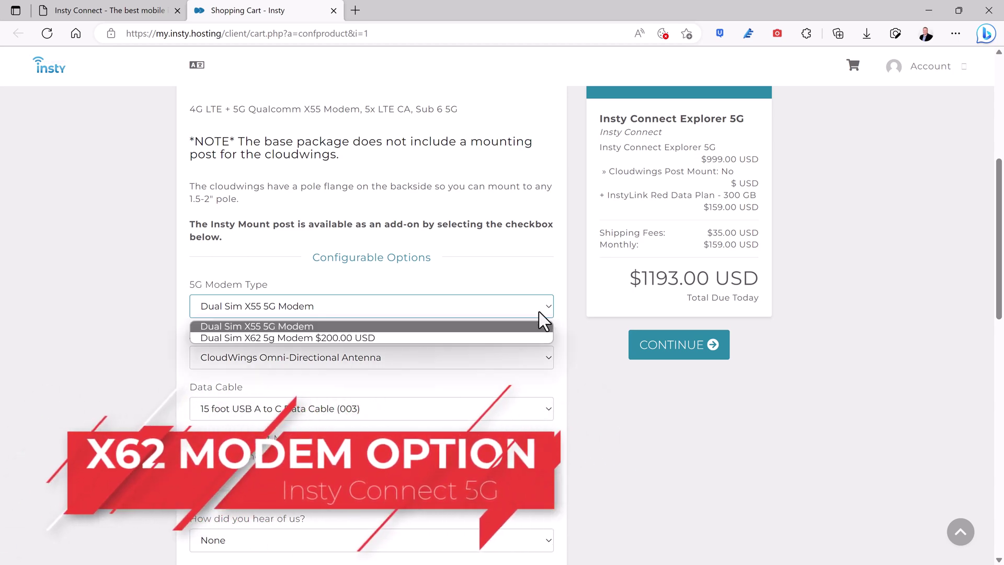
left_click(444, 339)
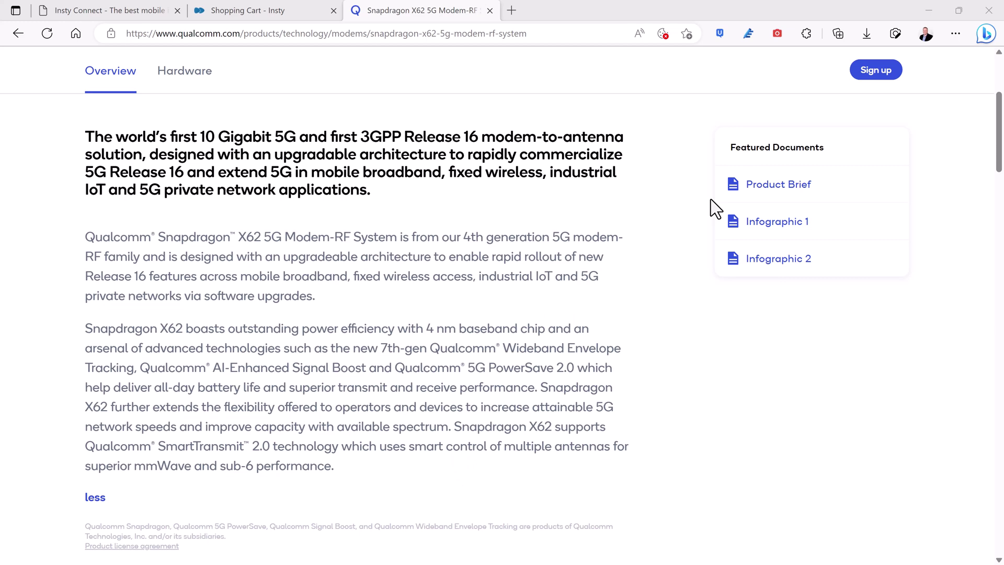
left_click(748, 188)
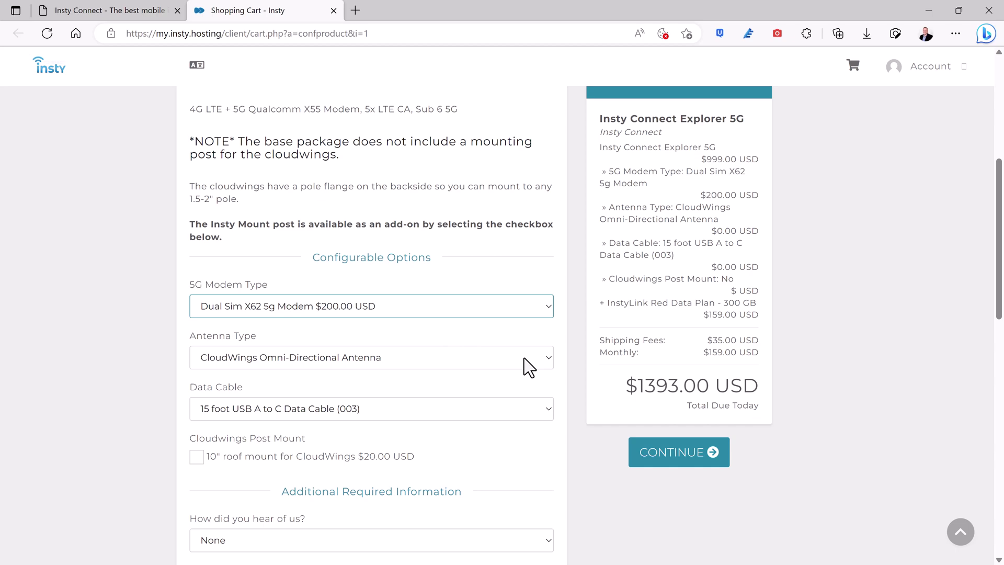
Choose the KIT: CloudWings Omni-Directional AND Binoculars antenna, raising the total to $1842.00
left_click(551, 359)
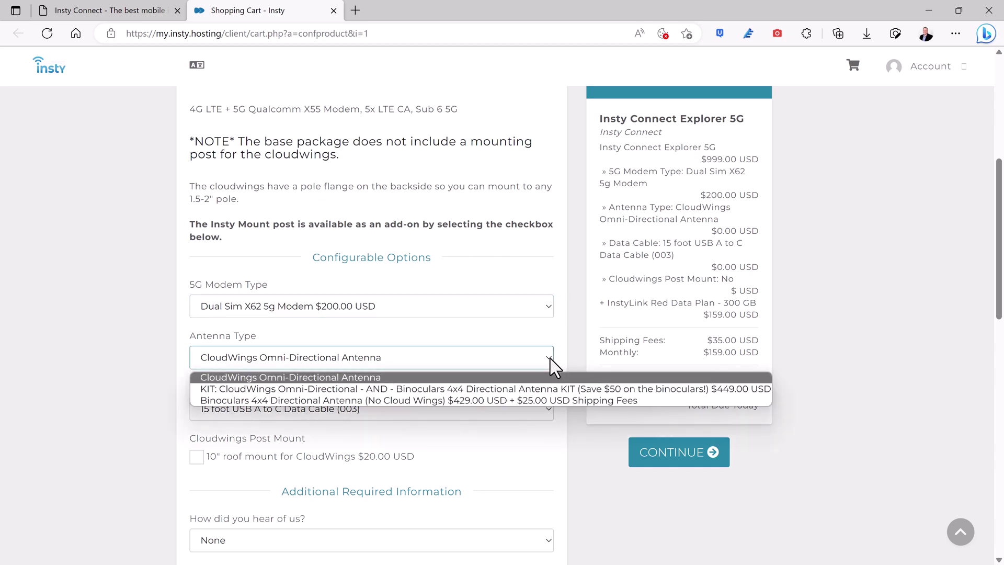
left_click(484, 389)
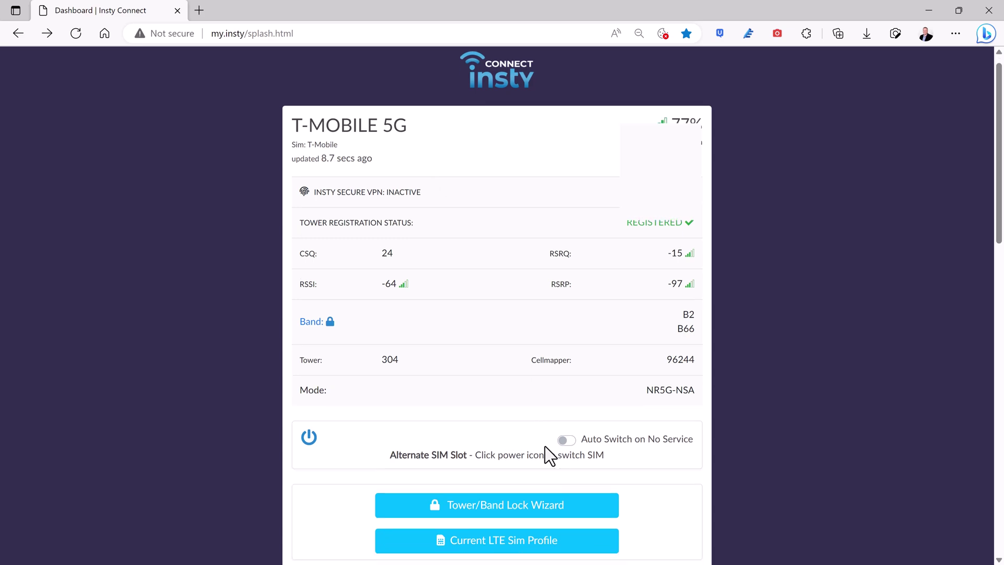
Scroll past the T-Mobile 5G signal panel to the Router Configuration buttons
scroll(545, 447, "down", 6)
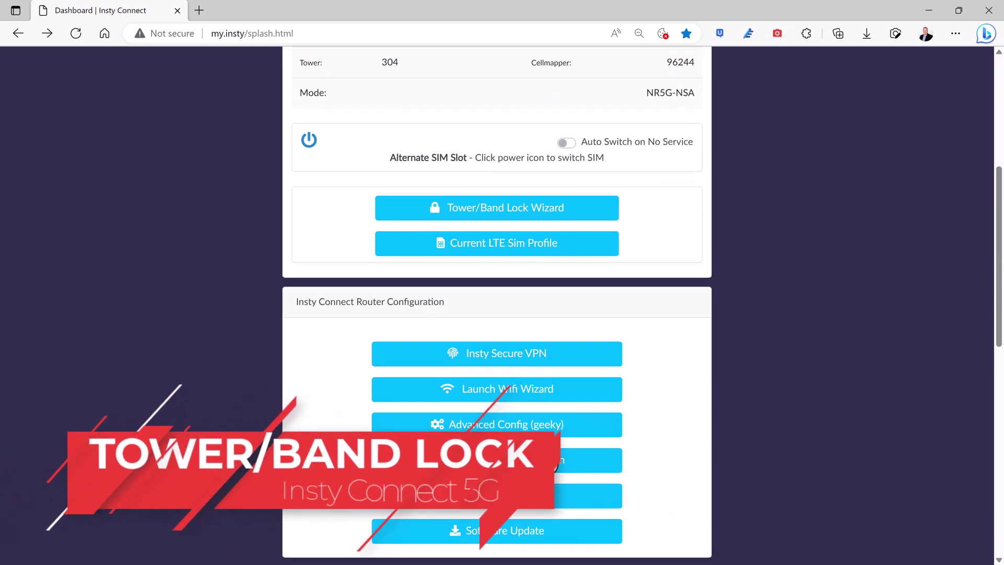
scroll(497, 227, "down", 2)
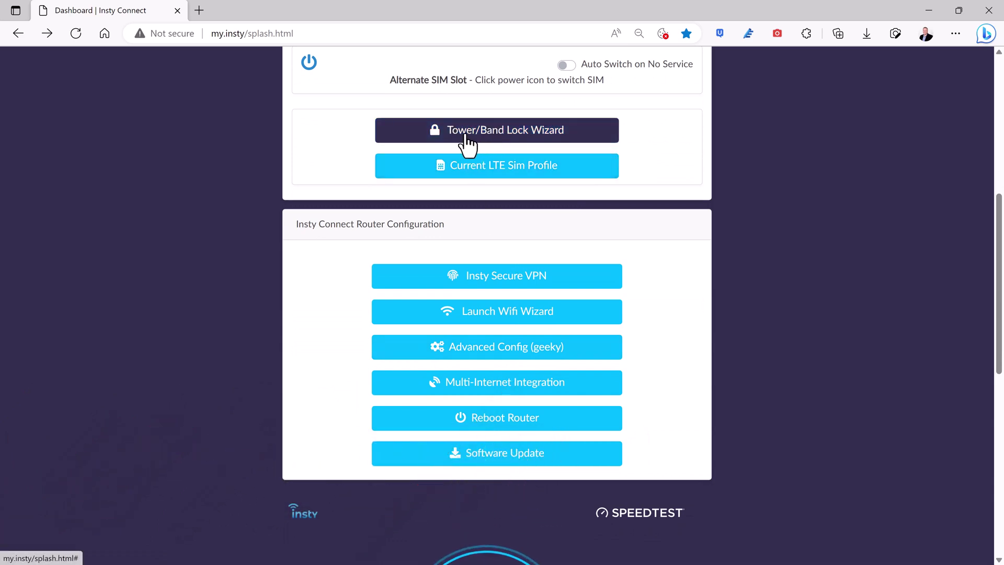
Launch the Tower/Band Lock Wizard to see the Band Scan and Lock page
left_click(496, 135)
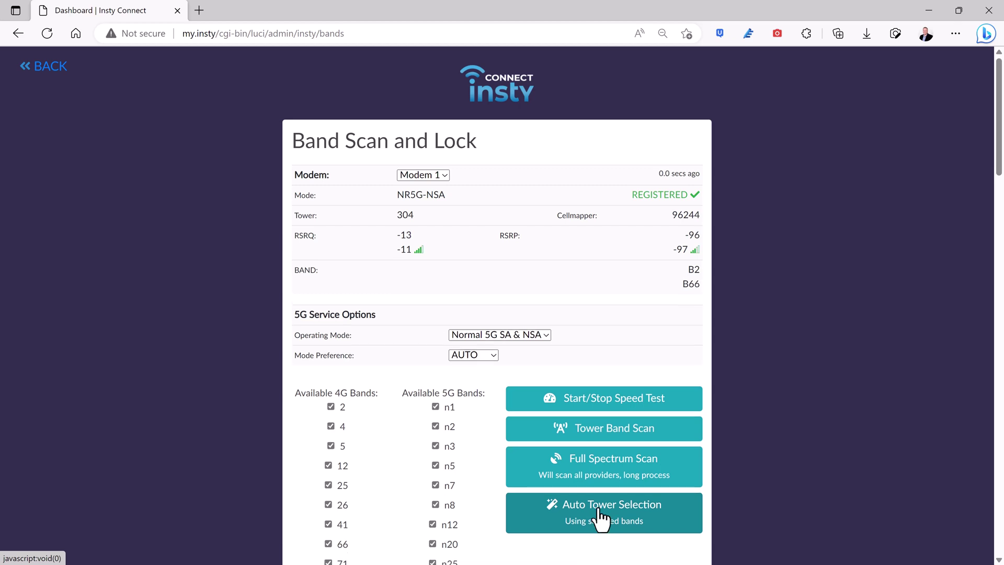
scroll(488, 442, "down", 9)
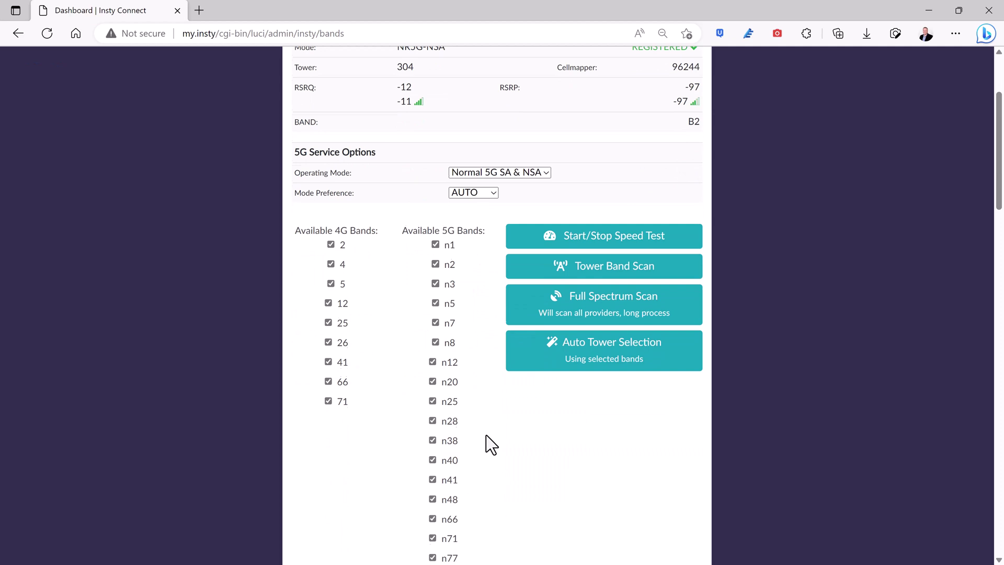
scroll(495, 445, "down", 3)
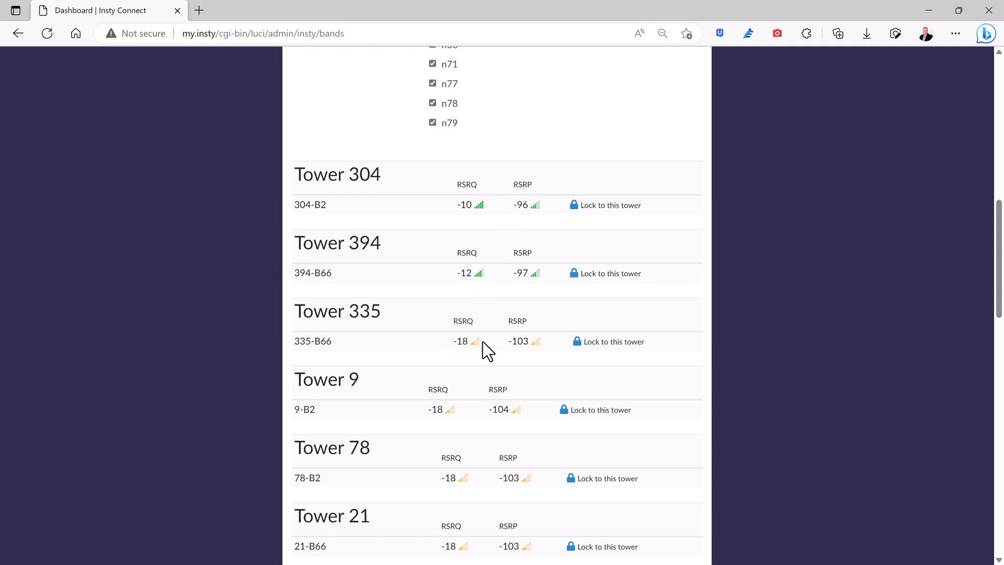
scroll(488, 465, "down", 6)
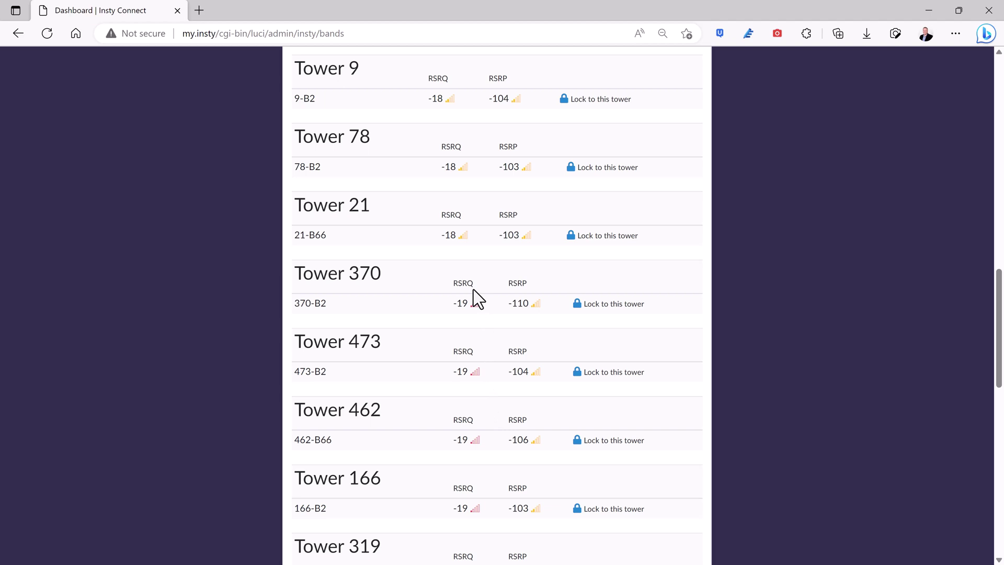
scroll(473, 290, "up", 9)
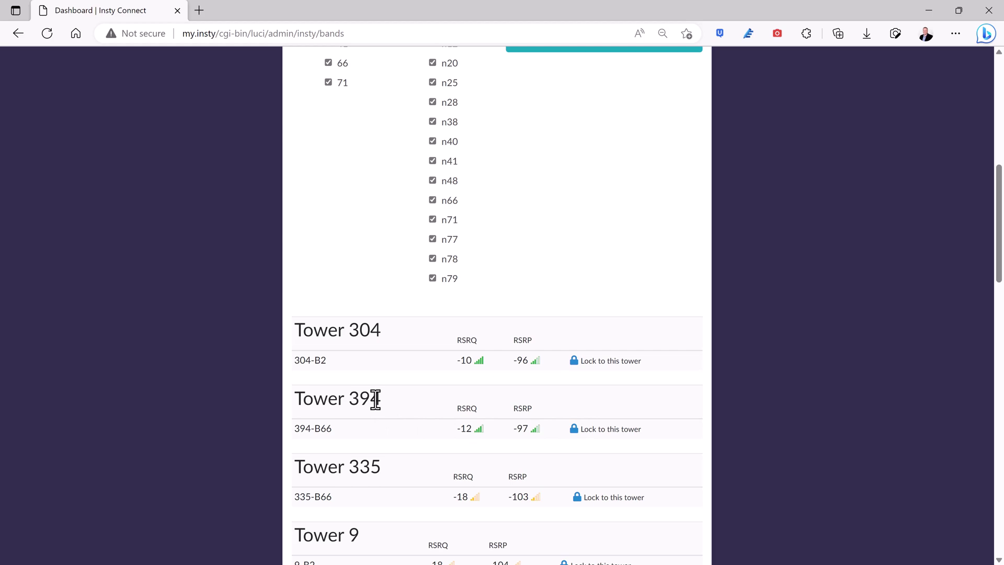
scroll(375, 399, "up", 9)
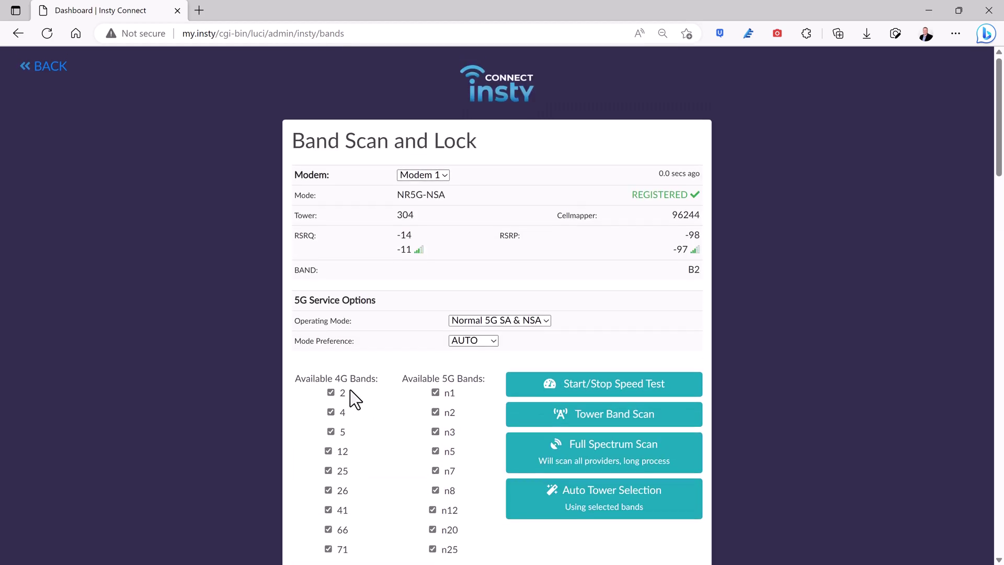
Return to the main dashboard and bring up the LTE SIM profile setup
left_click(48, 66)
scroll(792, 341, "down", 8)
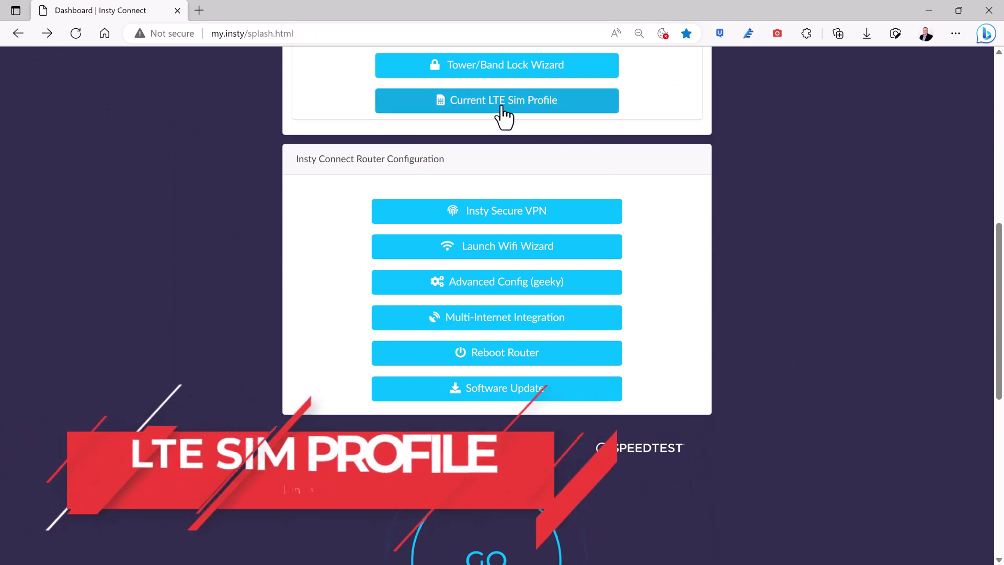
left_click(498, 104)
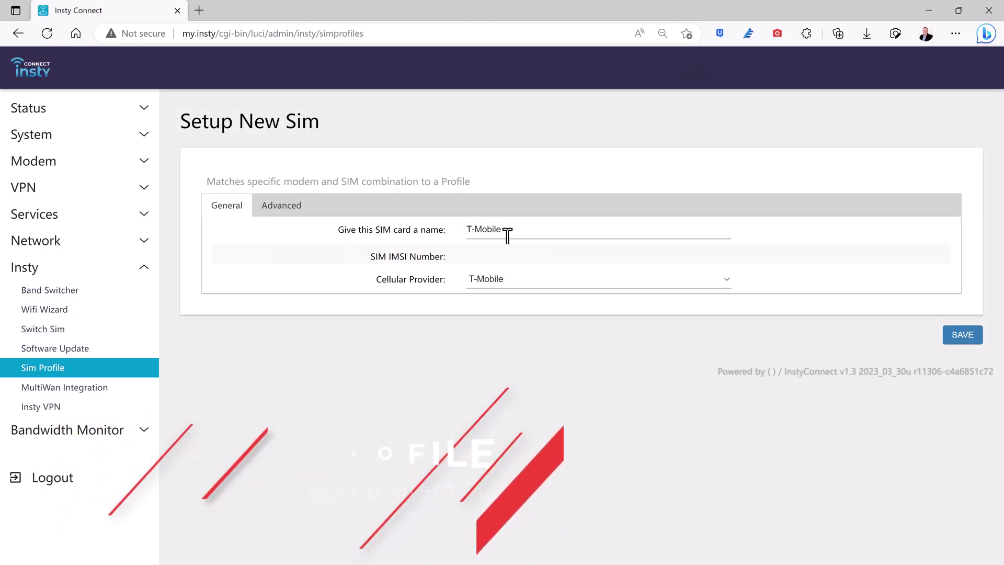
Keep T-Mobile as cellular provider and Linux-2 65 as the advanced TTL value
left_click(521, 284)
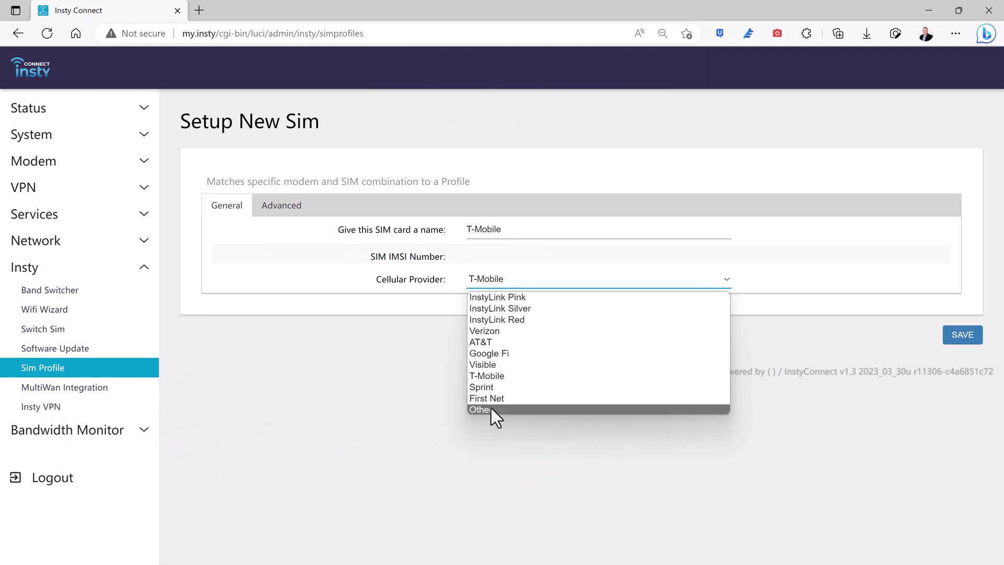
left_click(495, 376)
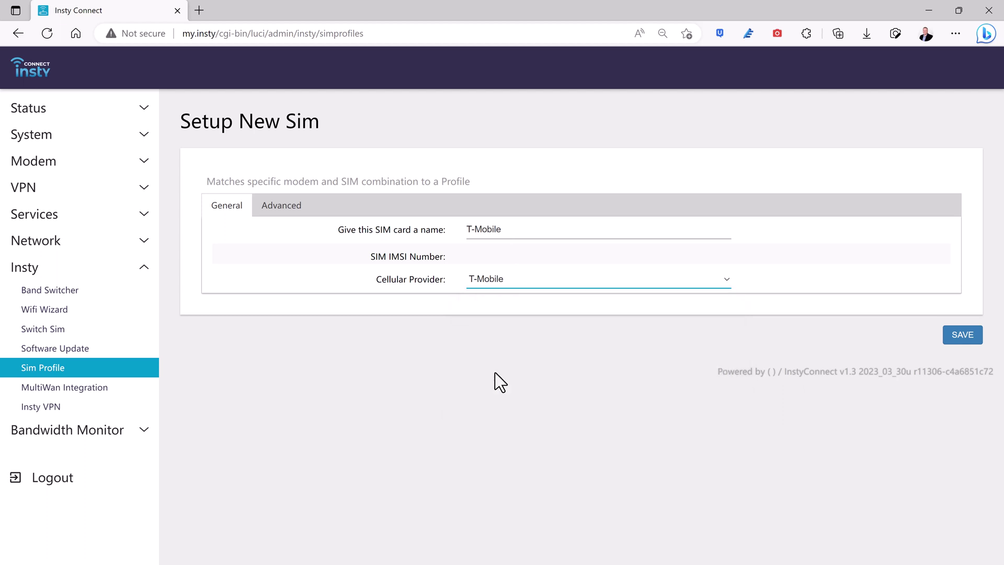
left_click(291, 207)
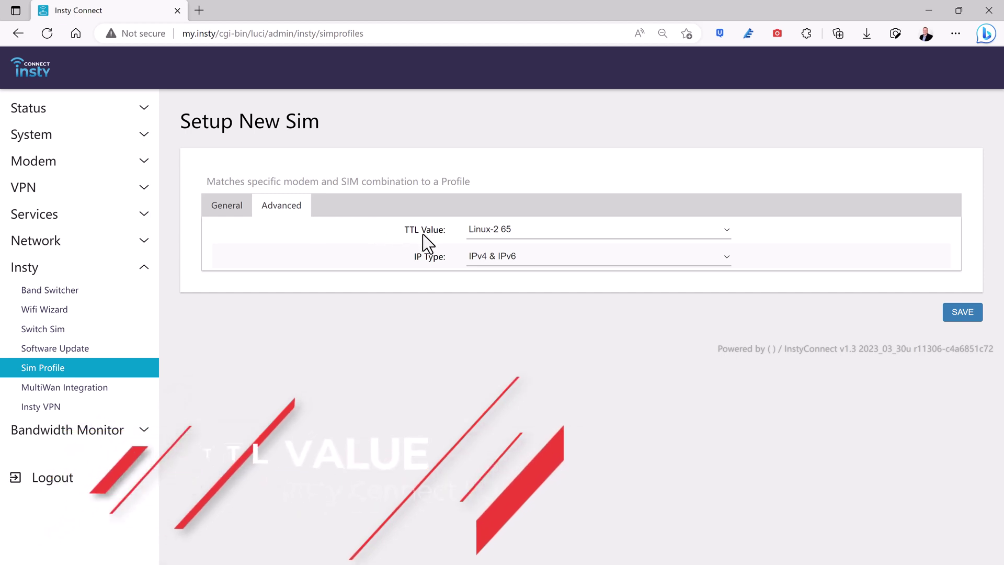
left_click(504, 231)
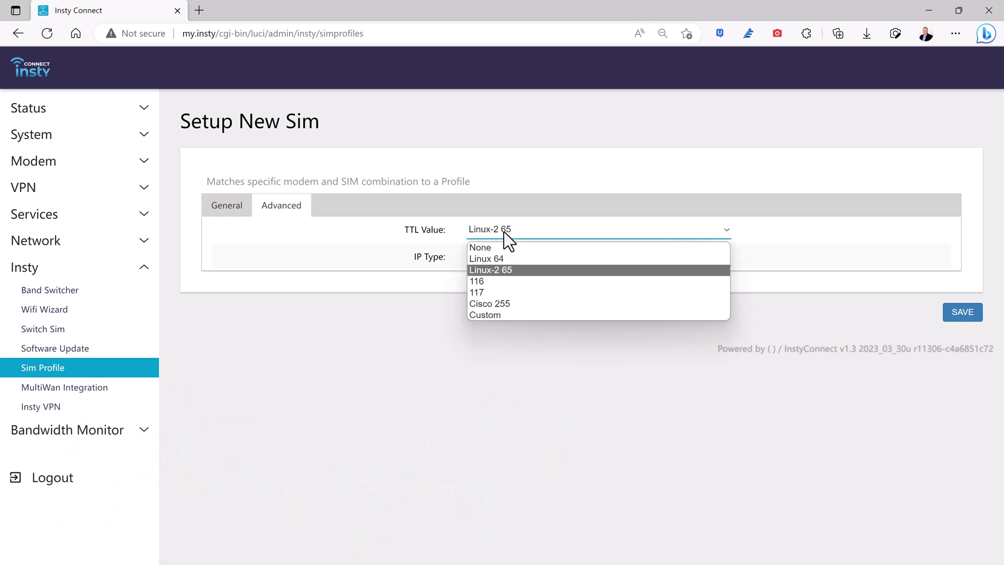
left_click(513, 271)
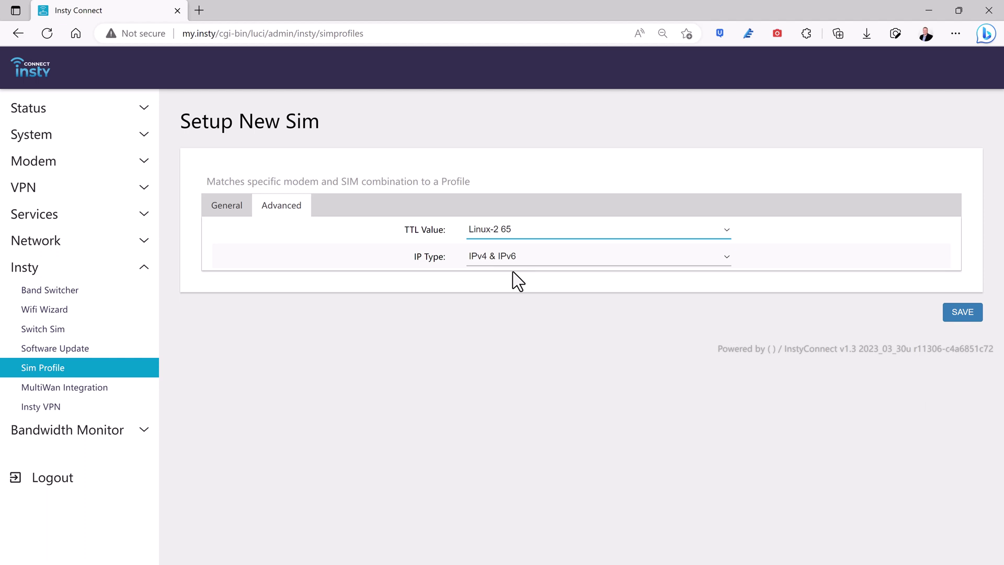
Go back to the main dashboard via the Insty logo and scroll to Router Configuration
left_click(514, 268)
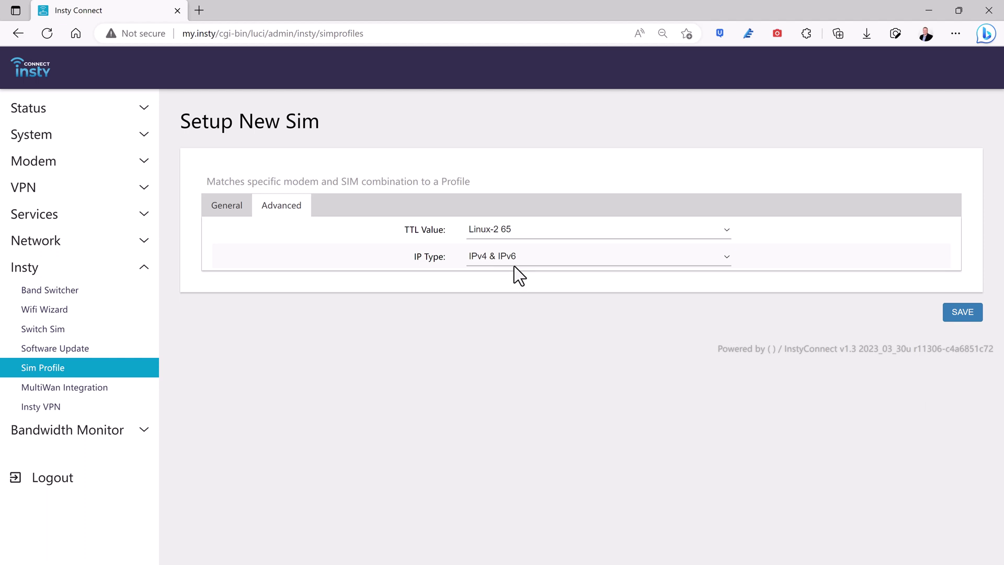
left_click(43, 64)
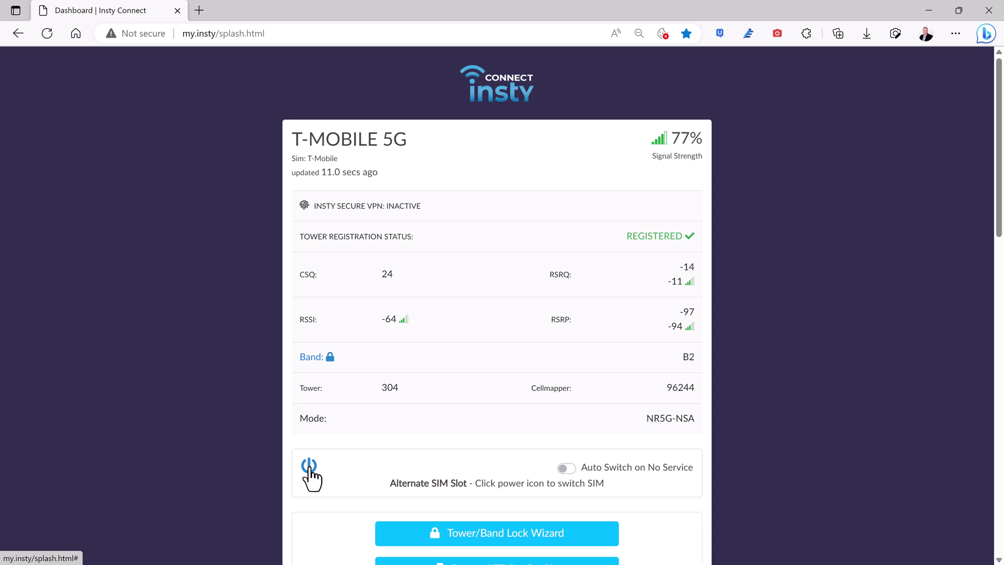
scroll(311, 471, "down", 9)
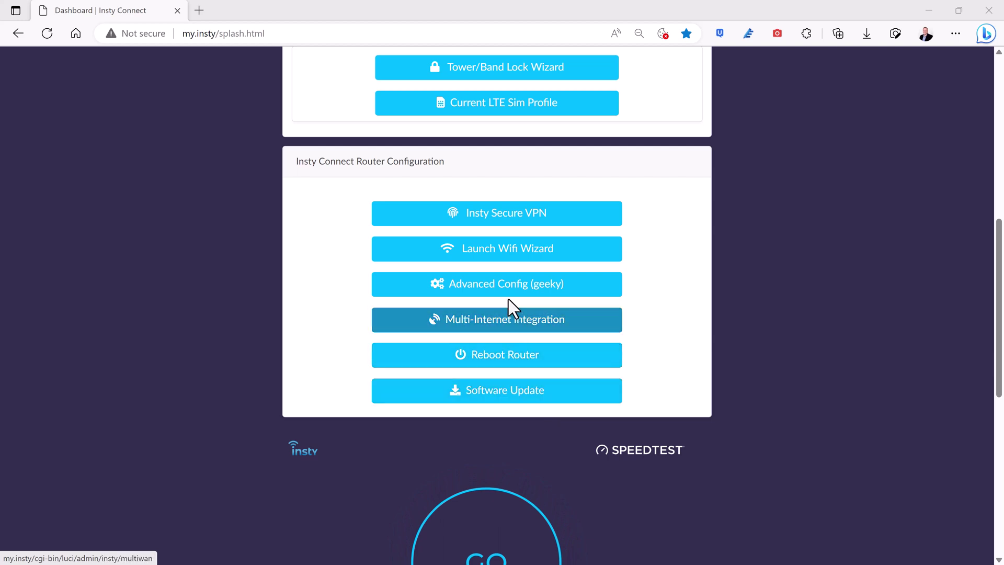
Open Advanced Config (geeky) to view firmware InstyConnect v1.3 2023_03_30u on the Status page
left_click(497, 288)
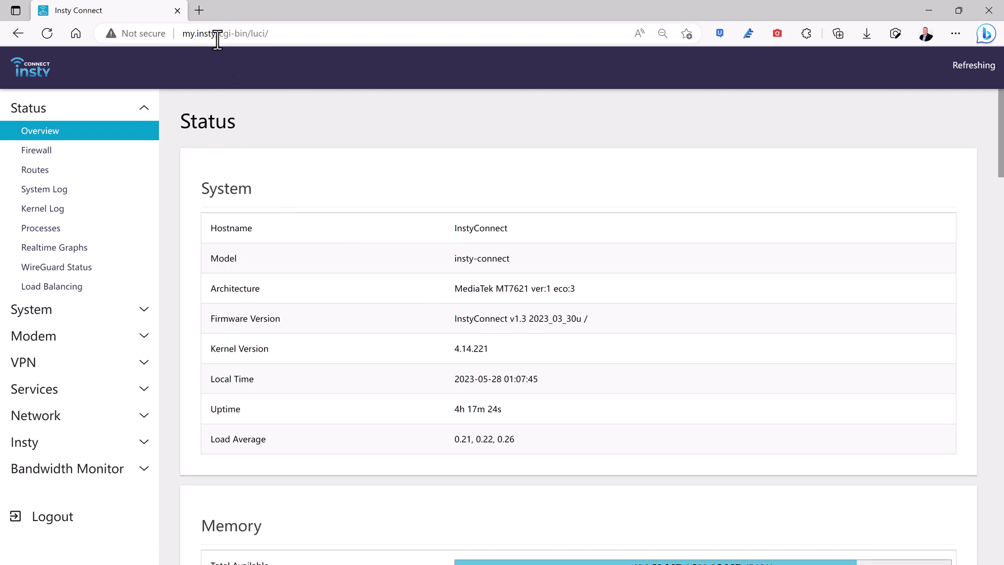
In a new tab, load instyconnect.com and browse the HELP > Knowledgebase articles list
left_click(199, 11)
type("instyconnect.com")
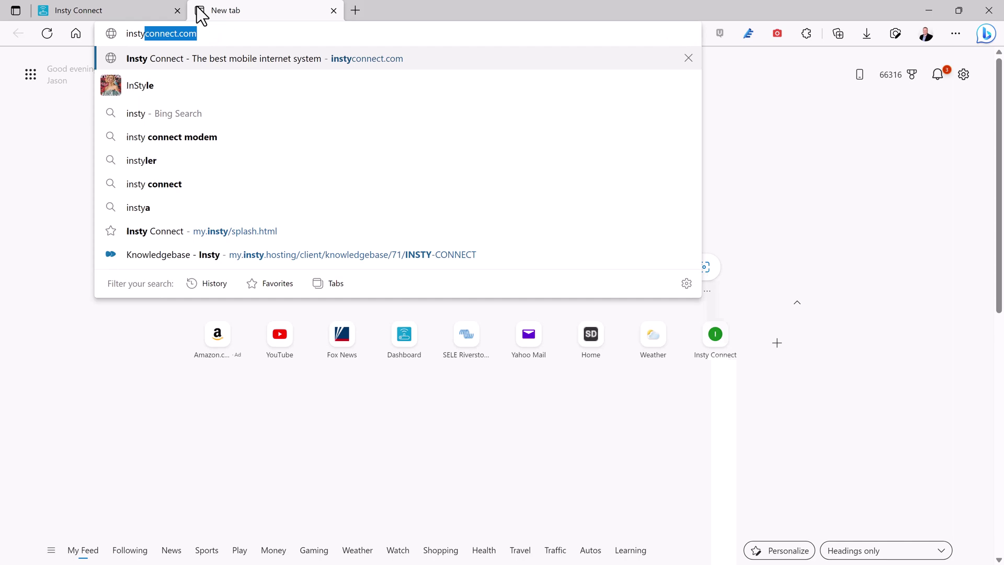
key("Return")
mouse_move(688, 79)
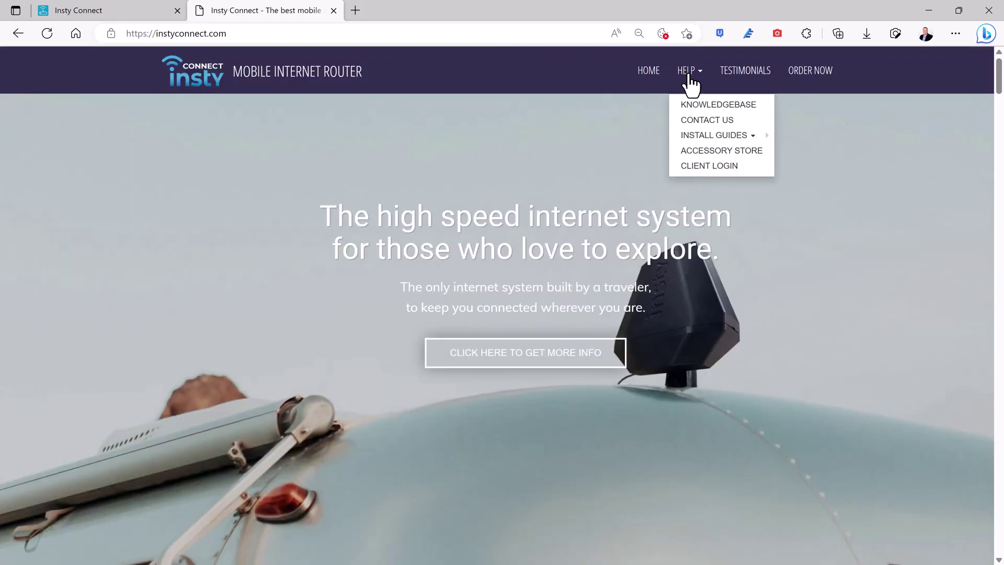
left_click(698, 106)
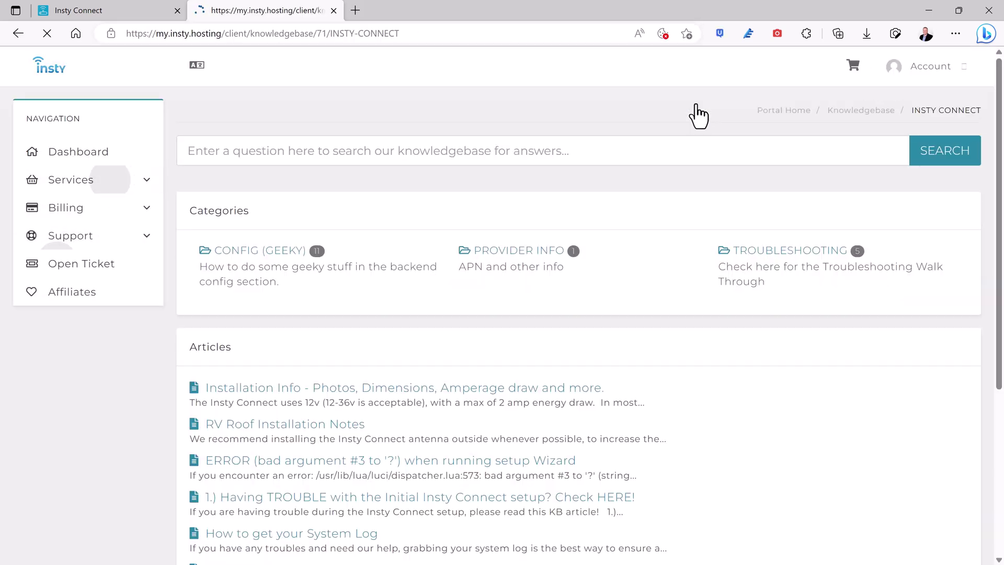
scroll(509, 377, "down", 5)
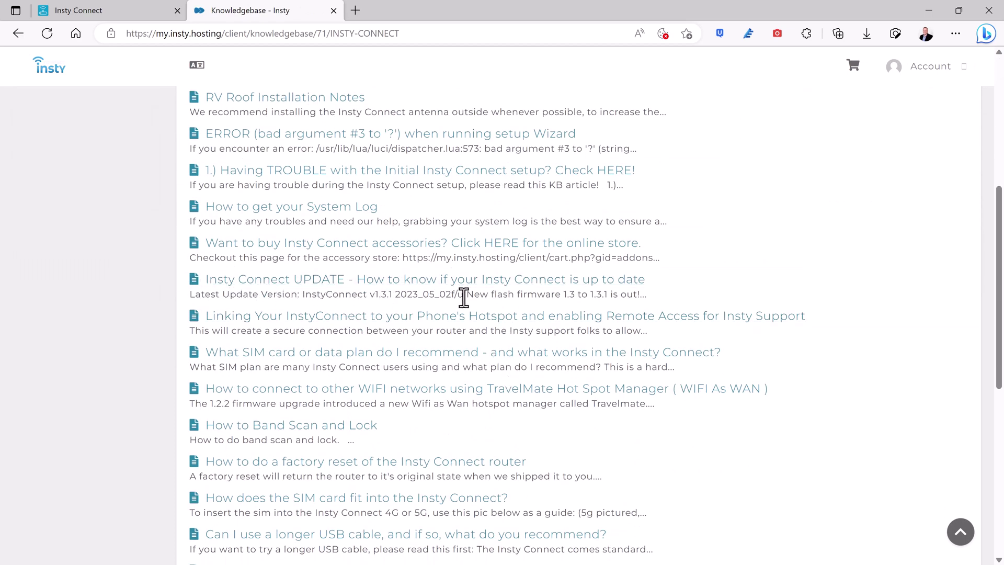
Close the Knowledgebase tab and run the router's speed test from Band Scan and Lock
left_click(333, 10)
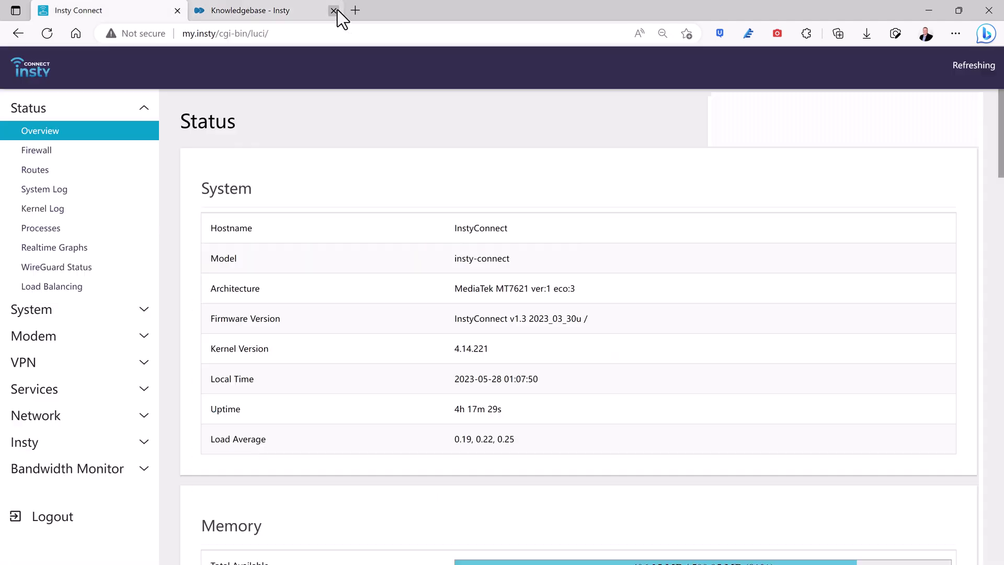
left_click(41, 67)
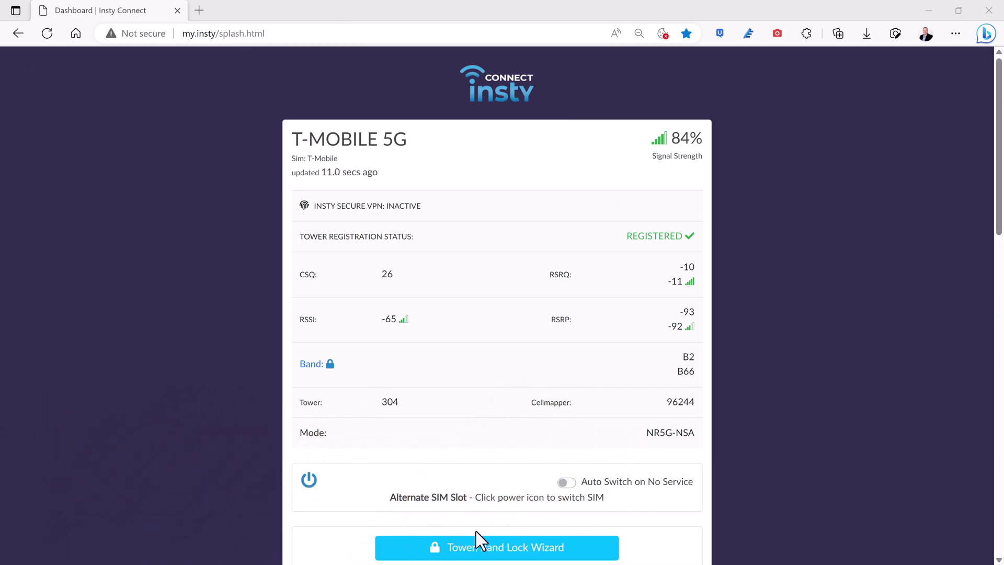
left_click(504, 546)
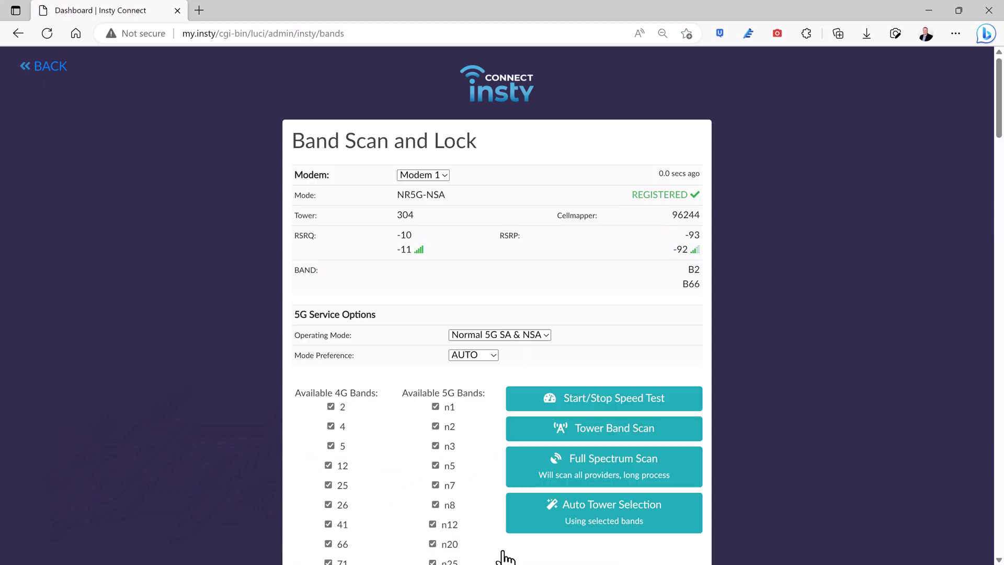
left_click(606, 411)
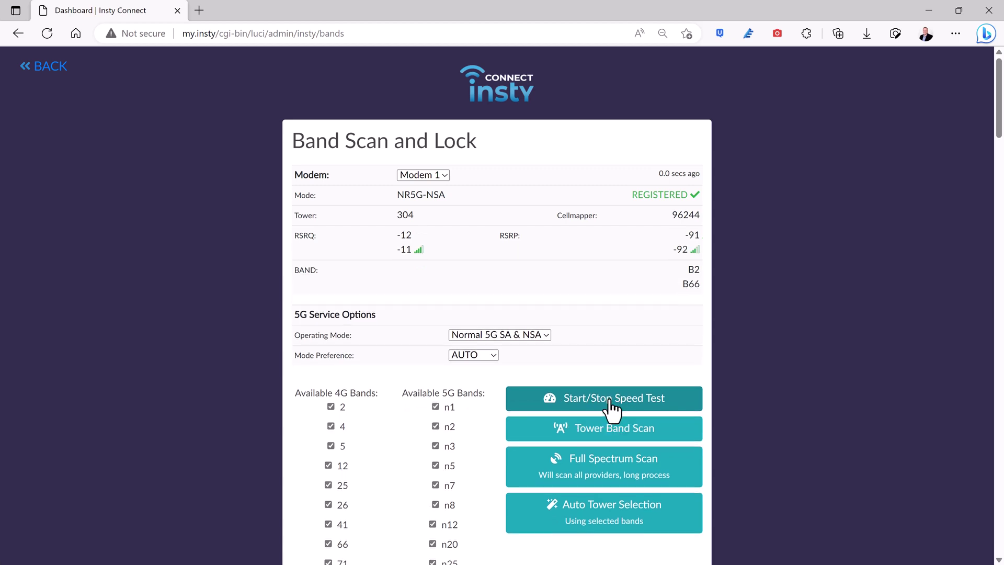
Run a desktop Speedtest against the T-Mobile West Sacramento, CA server
left_click(612, 403)
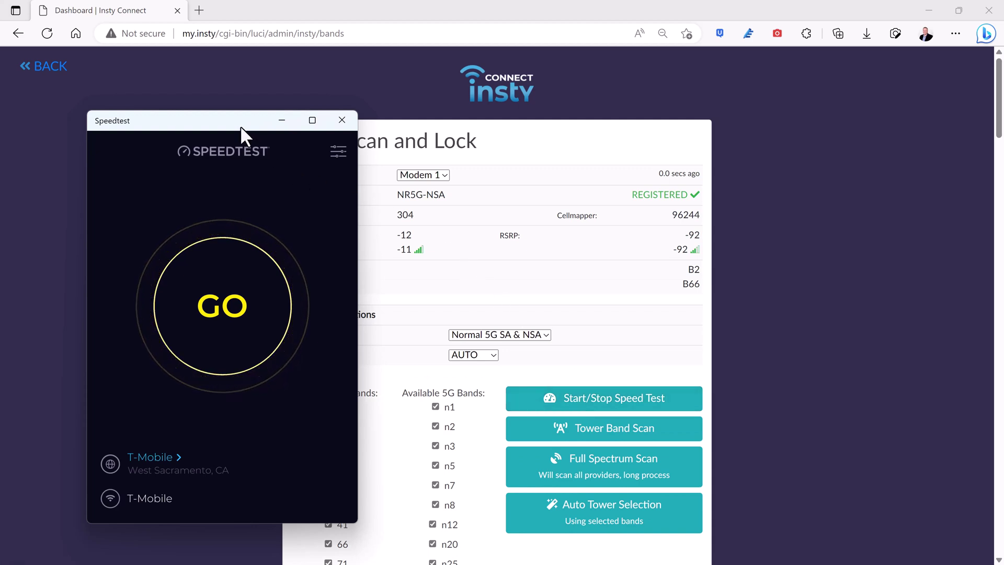
left_click(230, 306)
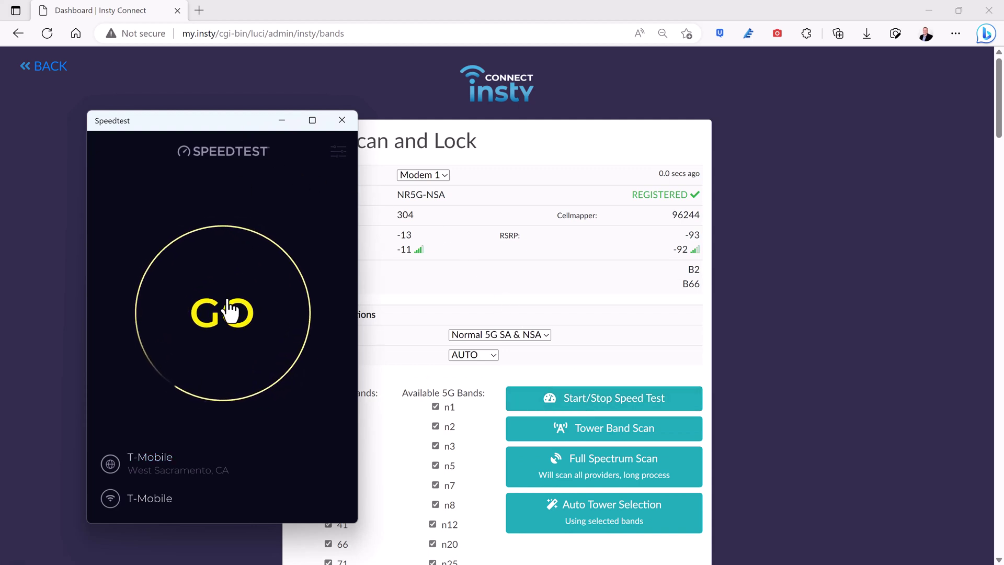